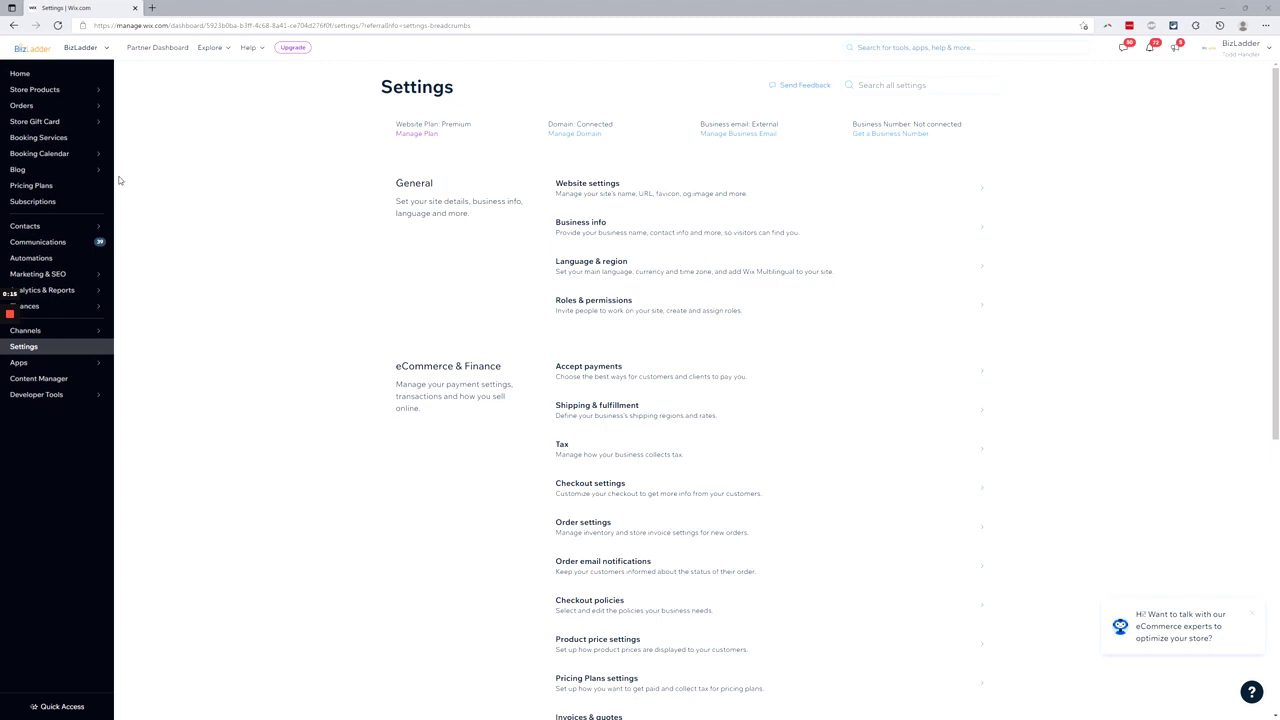
Open the Domestic shipping region from the Shipping & fulfillment settings
mouse_move(57, 92)
click(599, 410)
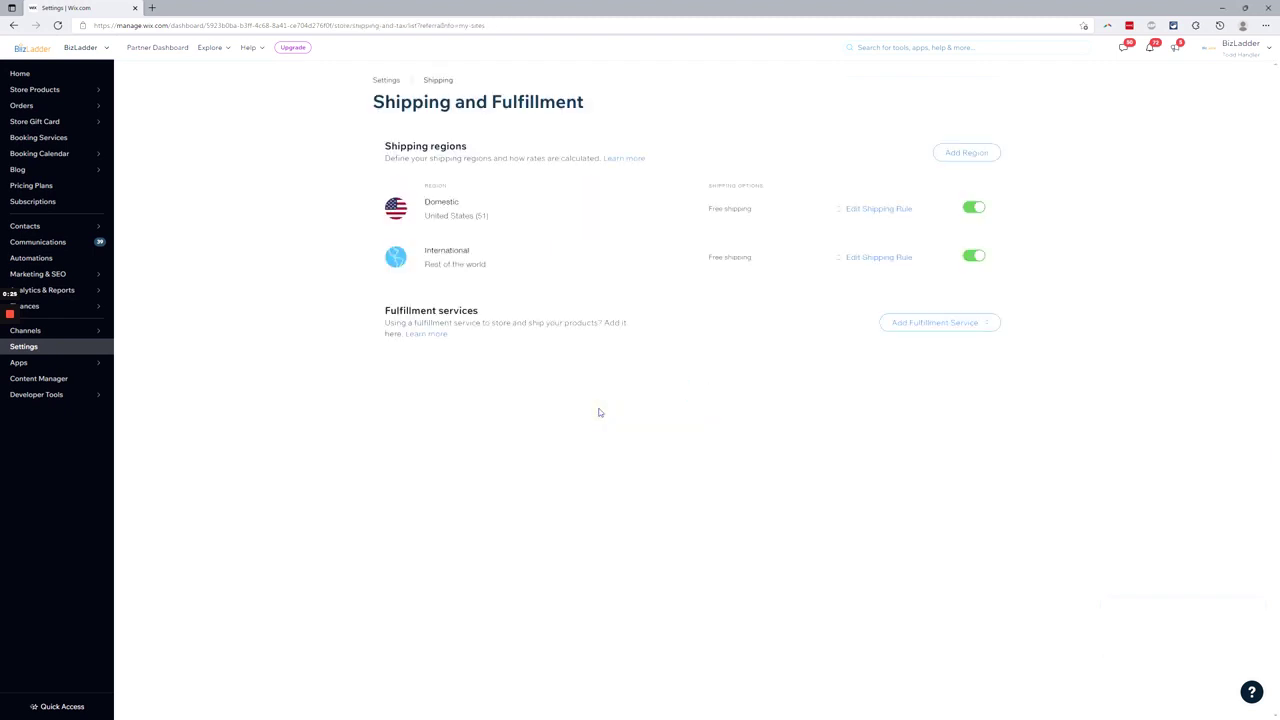
click(555, 236)
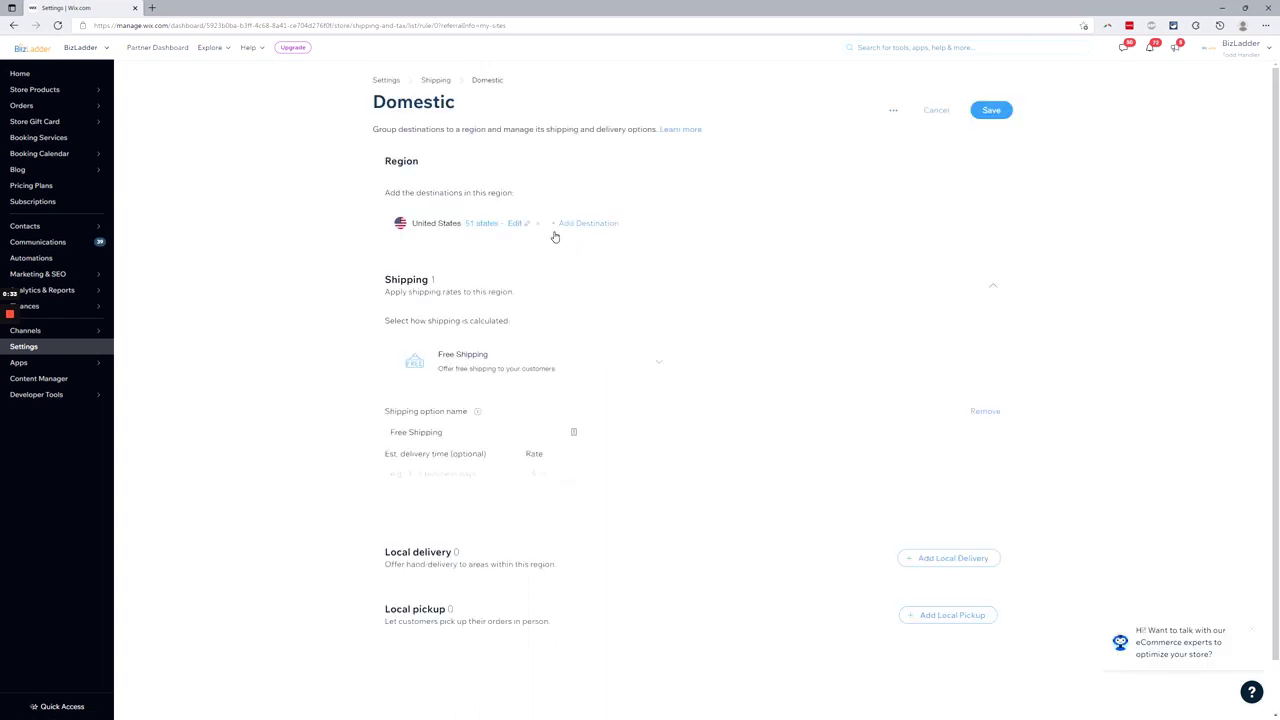
Start a new local delivery area defined by ZIP/postal codes
click(916, 569)
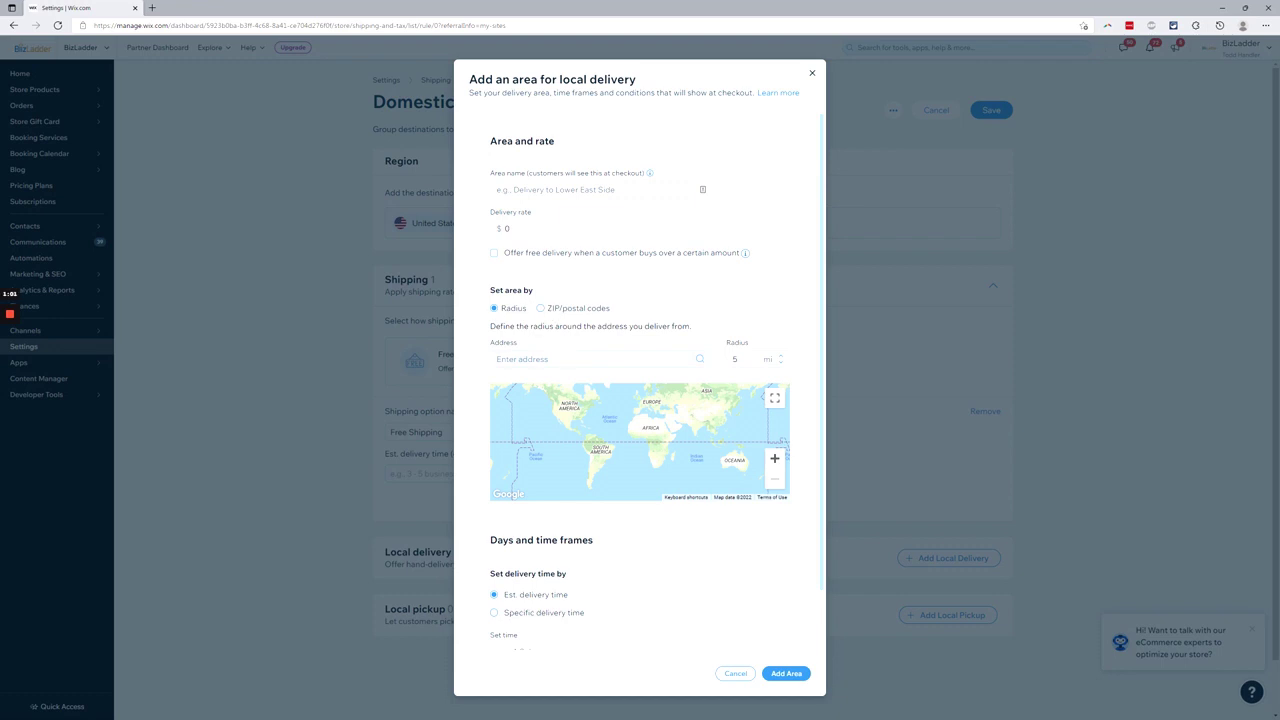
click(541, 308)
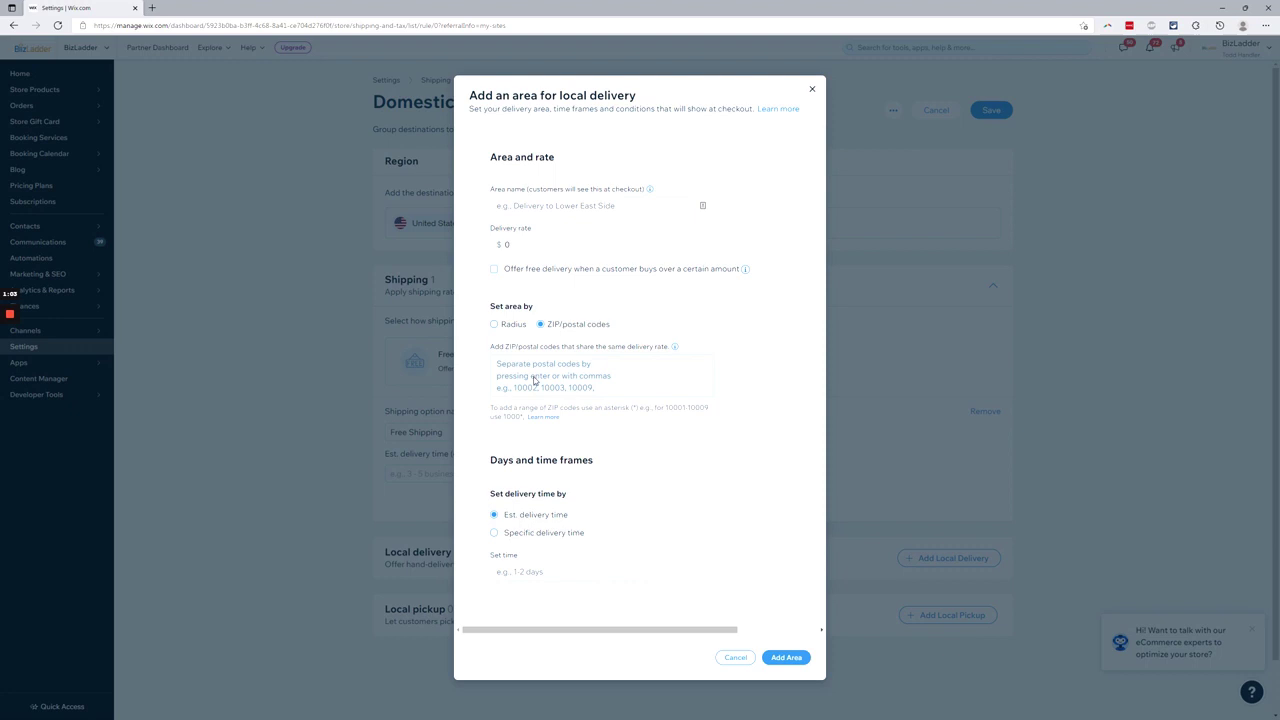
click(533, 379)
Enter ZIP code 90210, then replace it with the range 902*
text(199)
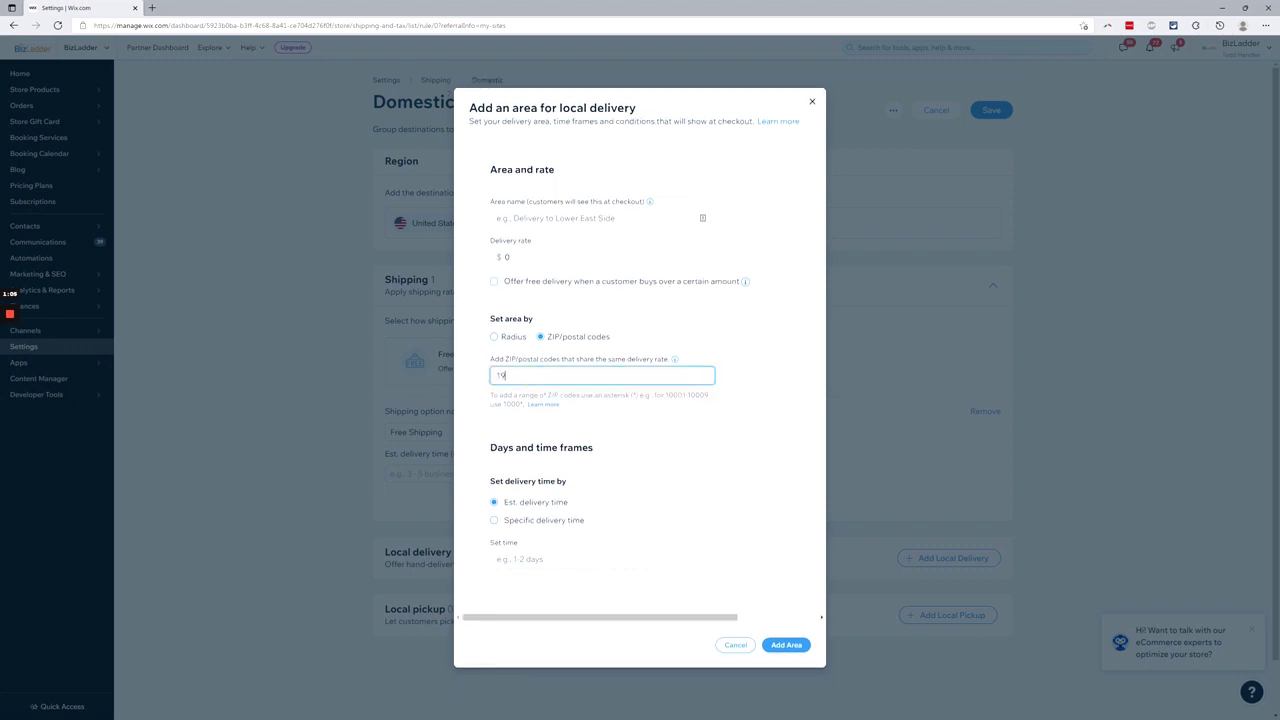
key(BackSpace)
key(BackSpace)
key(BackSpace)
text(90210)
key(Return)
click(528, 376)
text(902*)
key(Return)
Remove the 902* entry and try the Radius option, ending on ZIP/postal codes
click(521, 375)
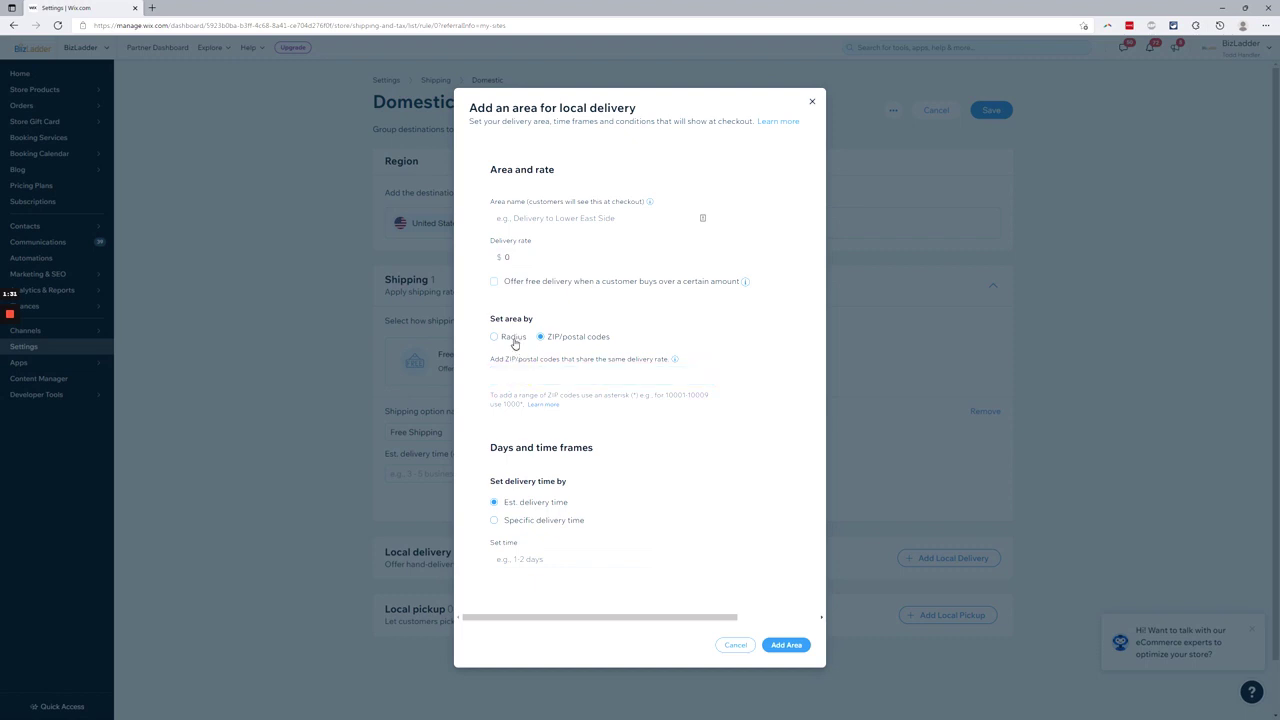
click(514, 340)
click(537, 359)
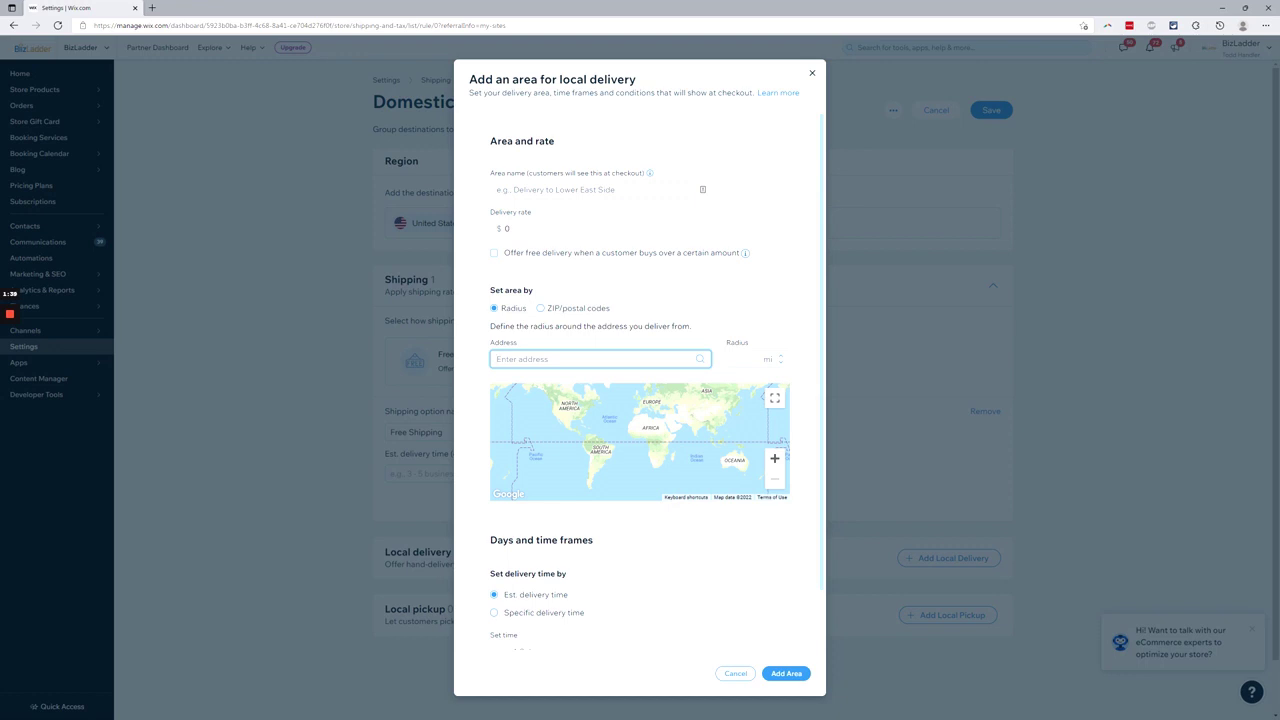
click(541, 318)
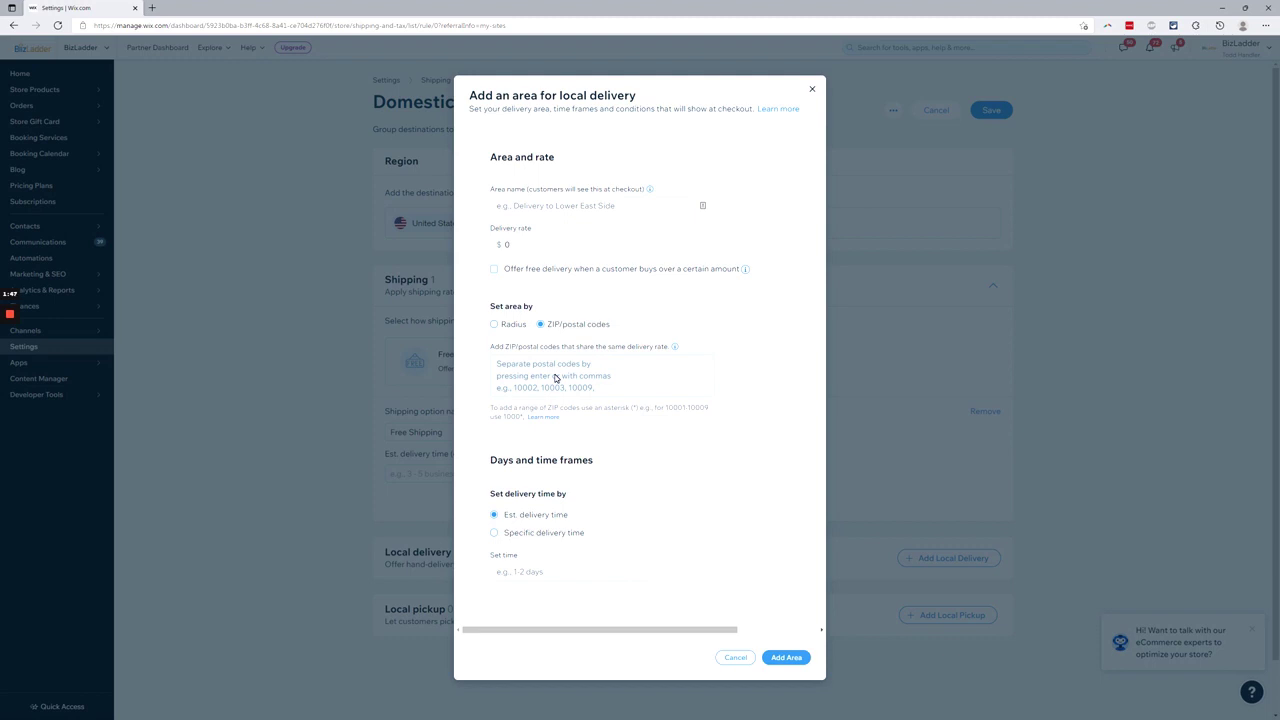
click(512, 325)
click(564, 316)
Add the ZIP code range 9021* to the delivery area
click(545, 374)
text(92)
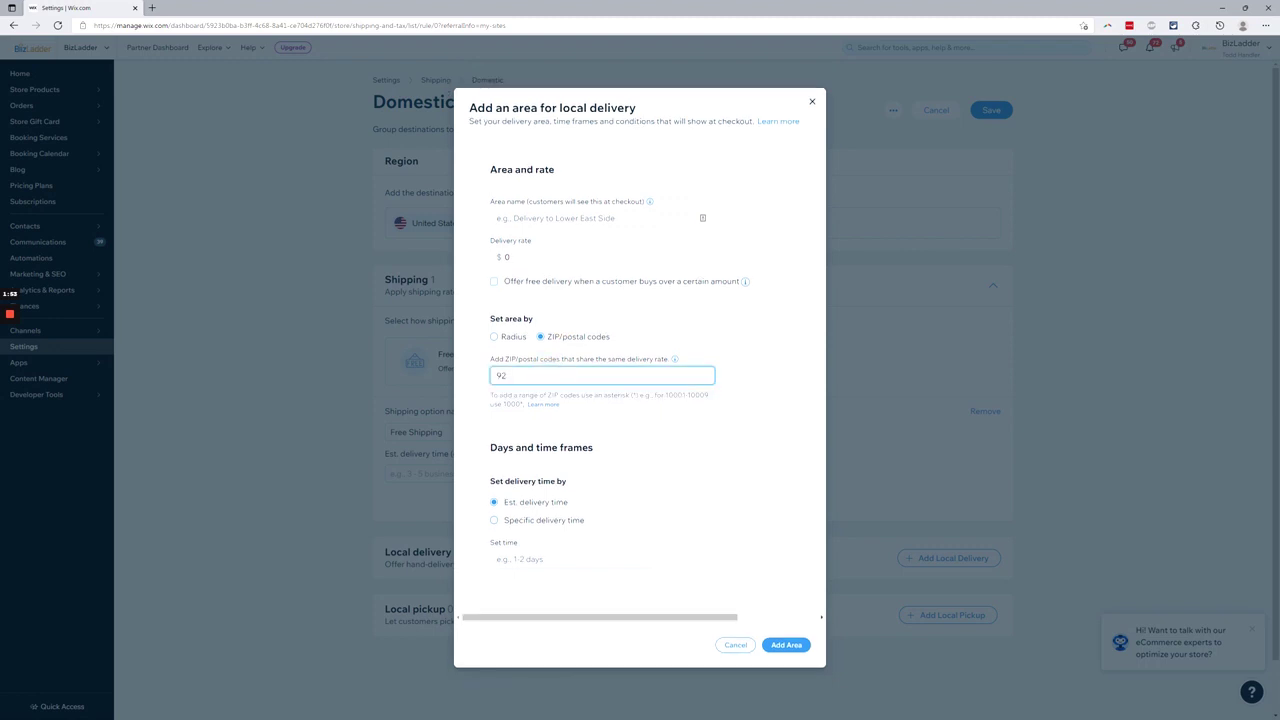
text(21*)
key(Return)
click(653, 436)
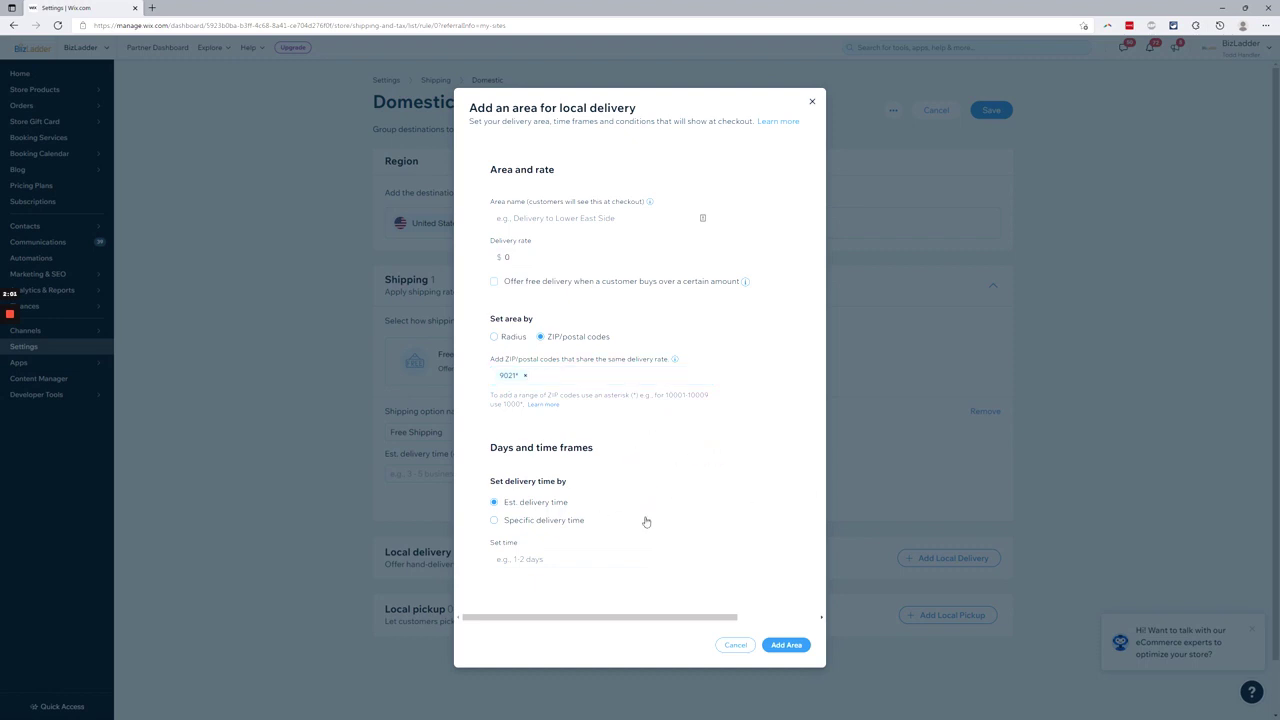
Keep Est. delivery time and set it to 1-2 days
click(554, 520)
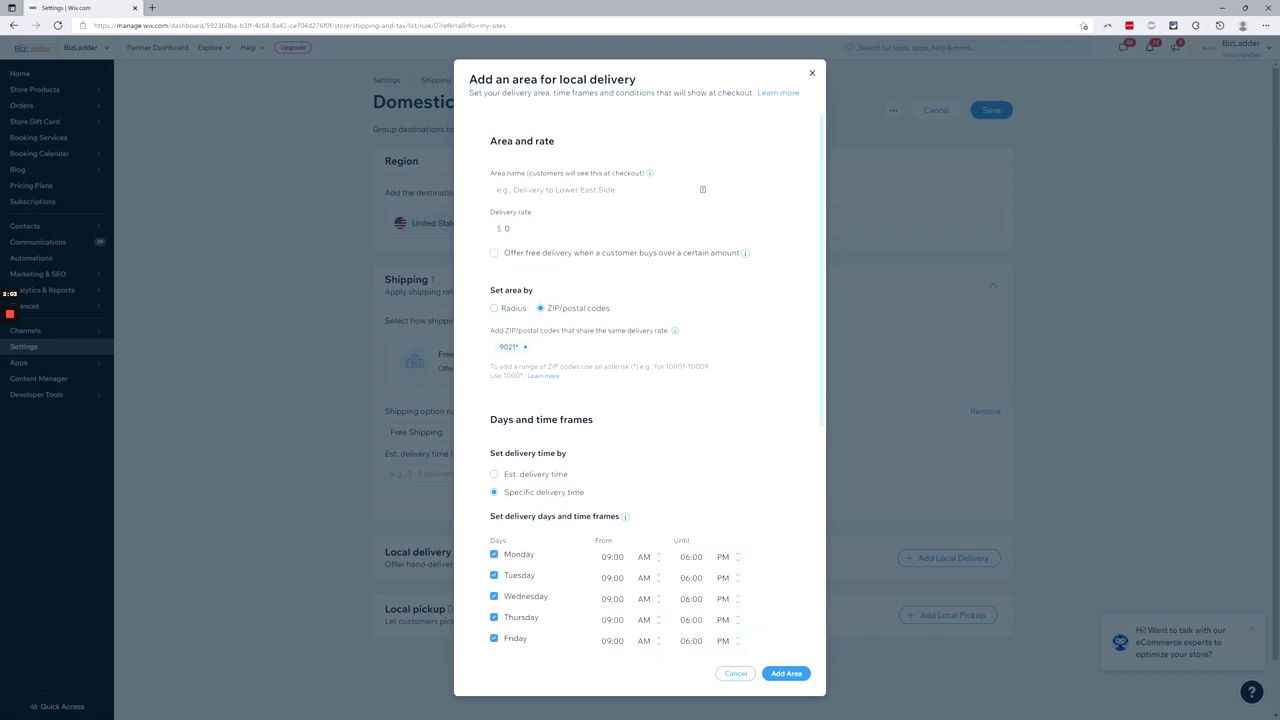
click(553, 477)
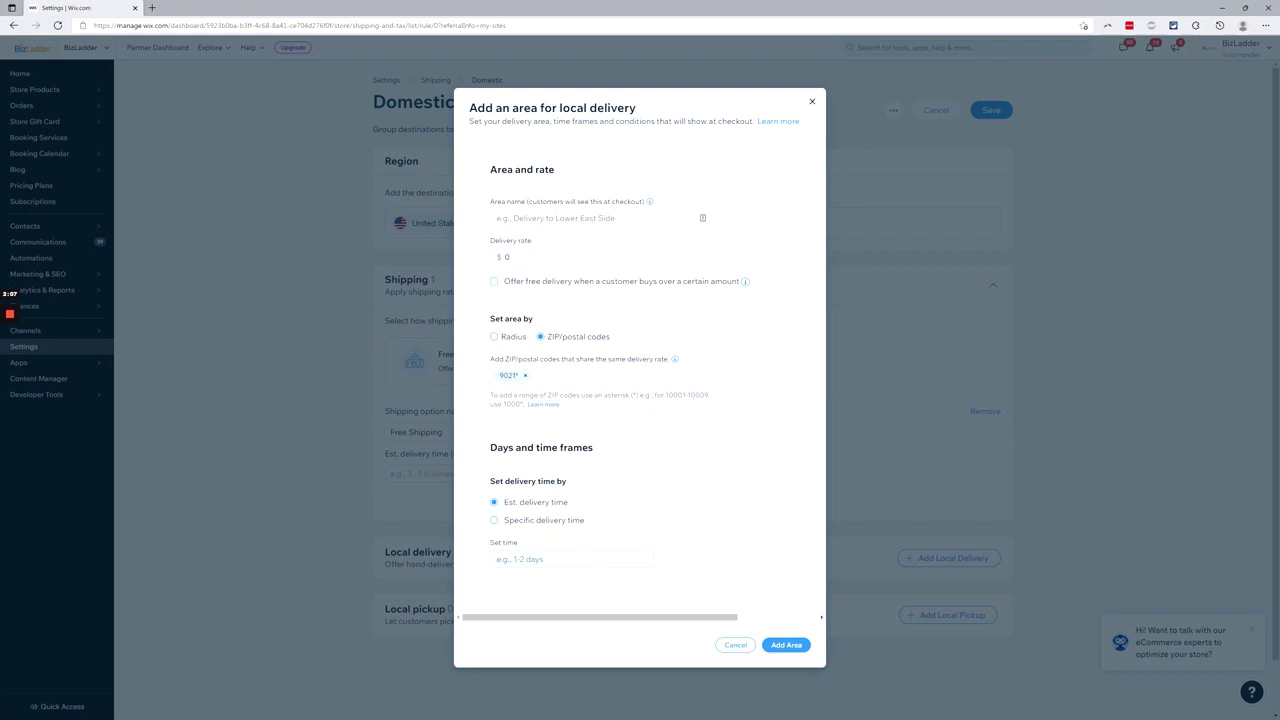
click(548, 559)
text(1-2 days)
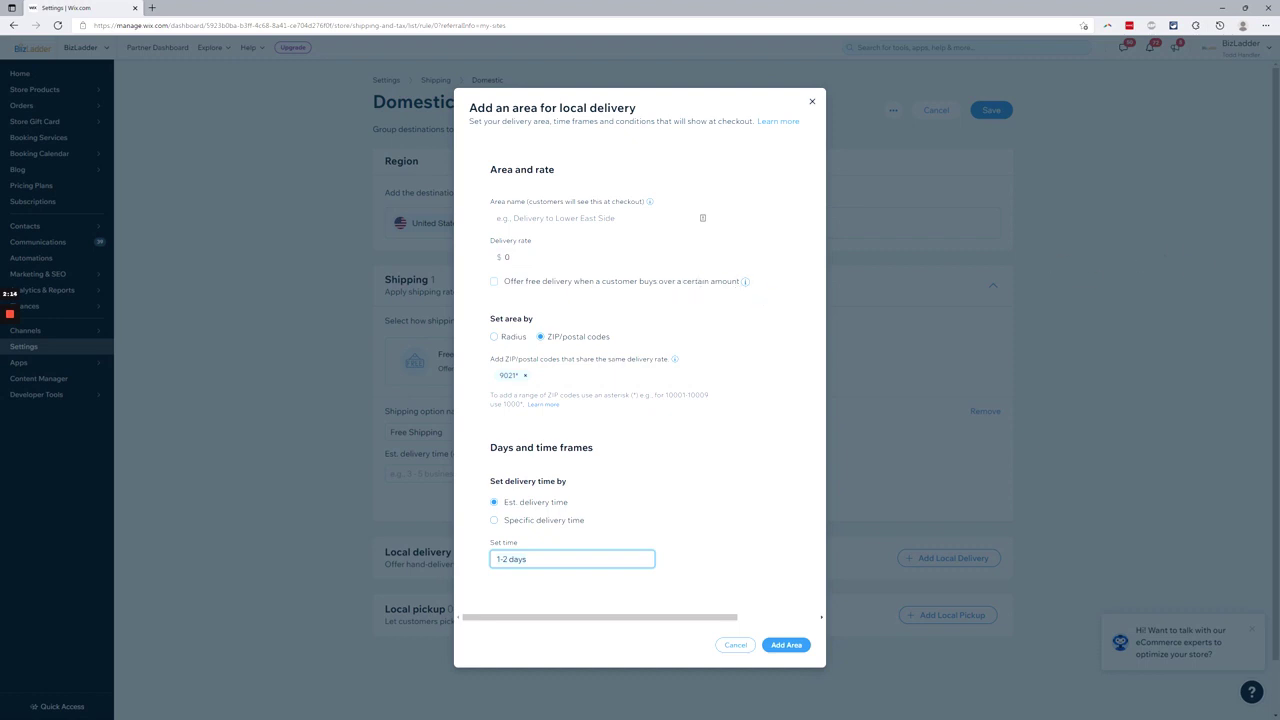
key(Tab)
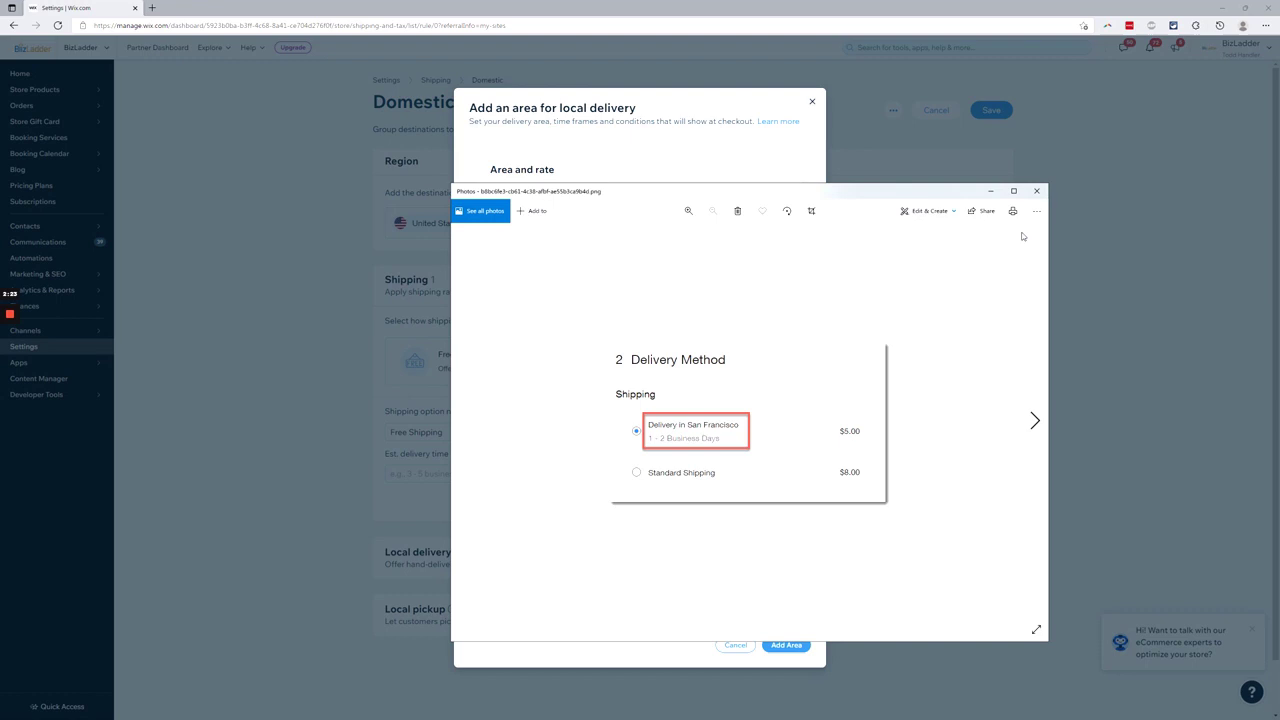
click(1036, 191)
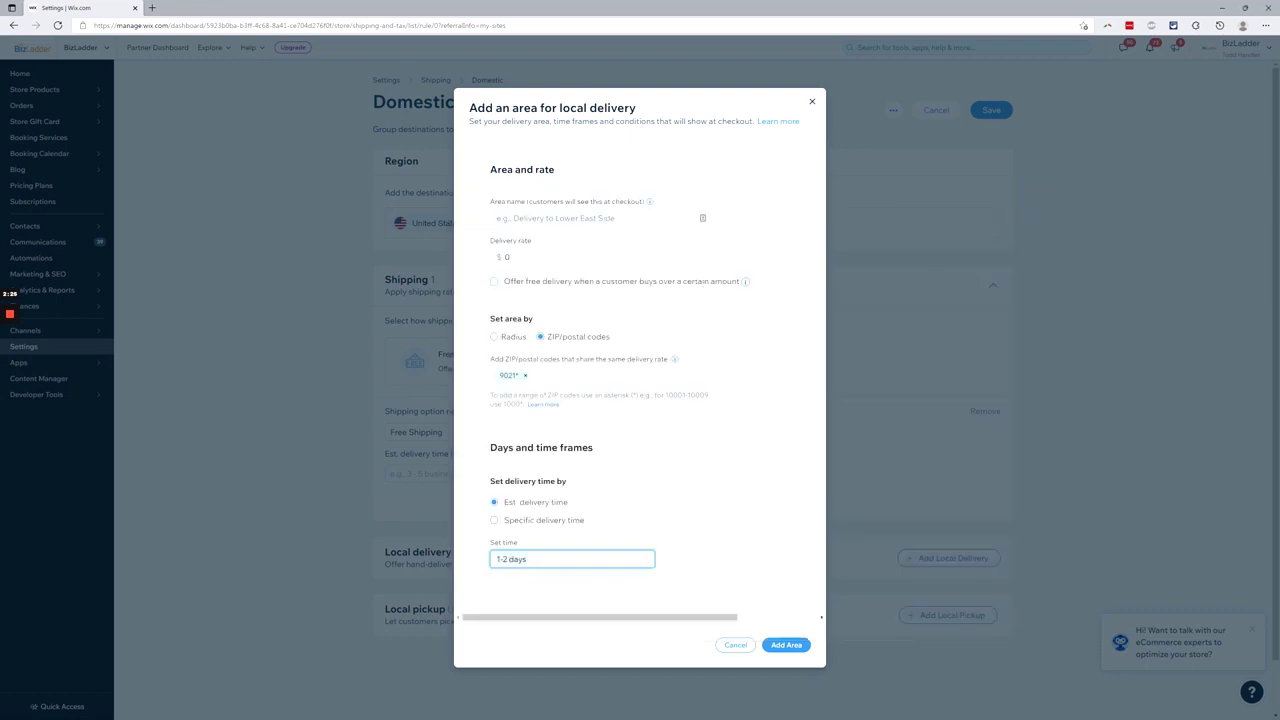
click(560, 218)
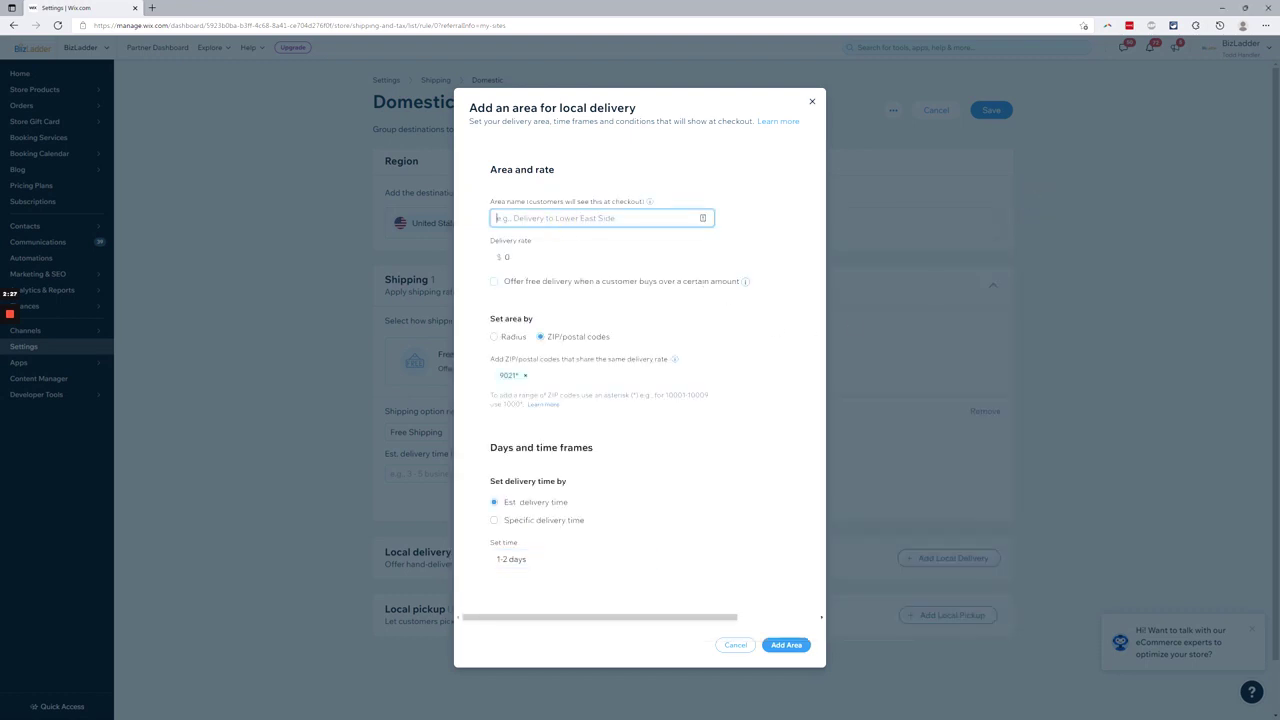
Switch to specific delivery days and times and view the example checkout preview
click(568, 522)
scroll(655, 424, down, 1)
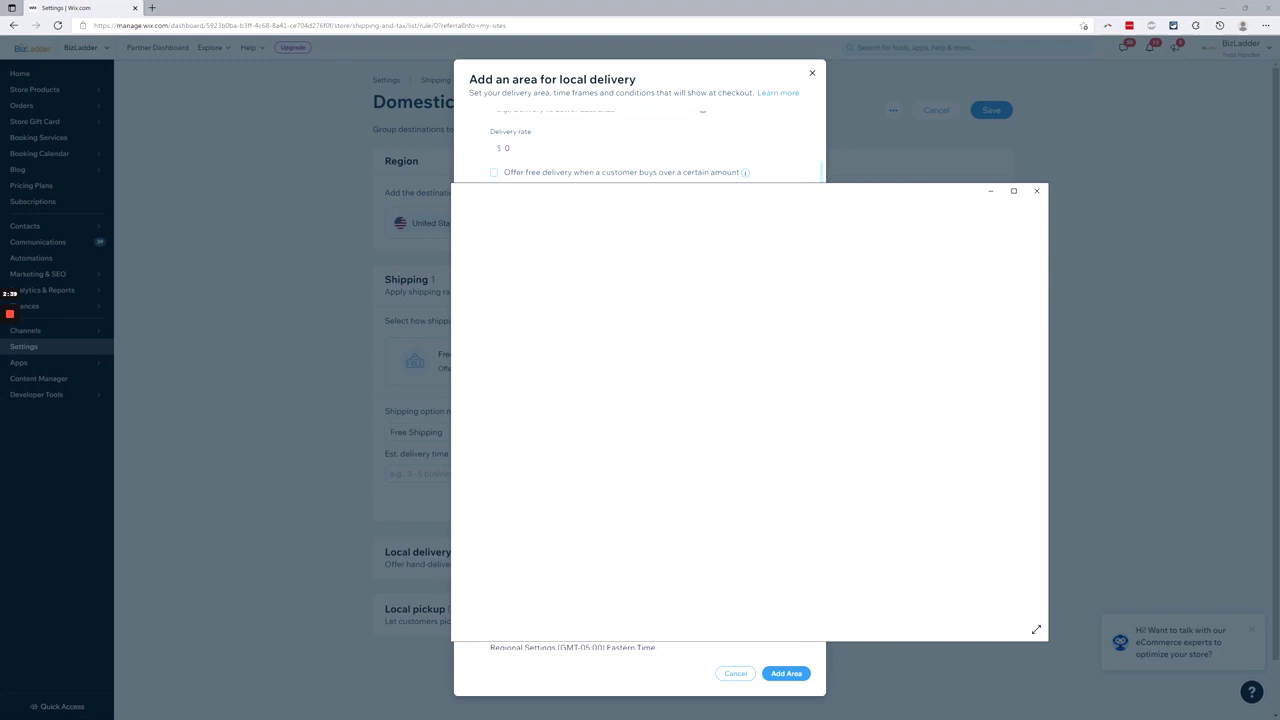
drag(684, 197, 620, 189)
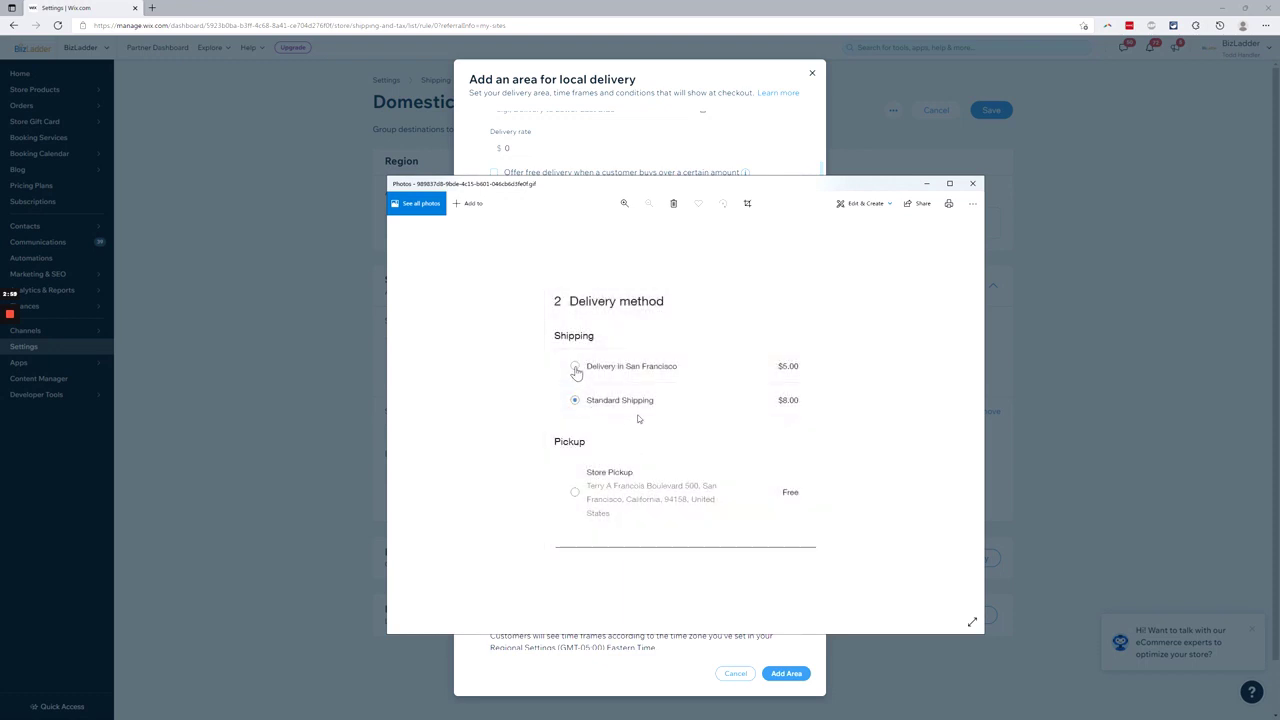
Close the preview and try Minimum 2 days delivery, checking its info tooltip
click(969, 184)
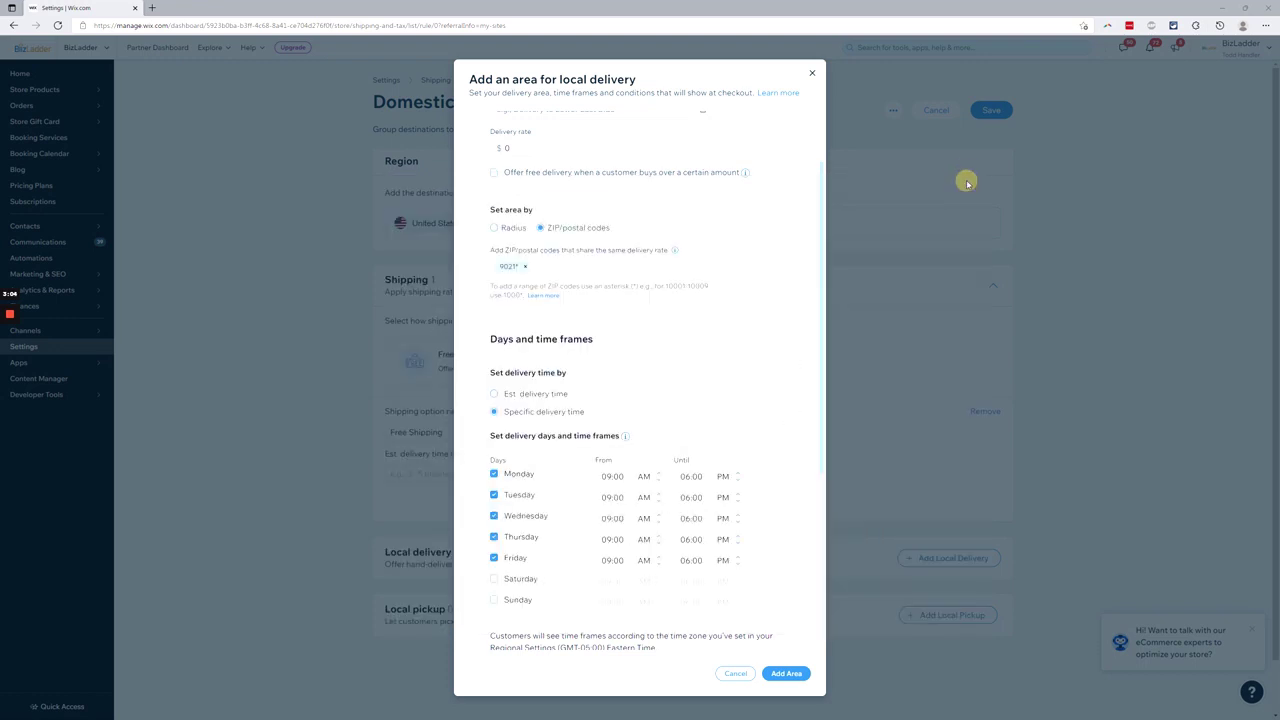
scroll(634, 451, down, 1)
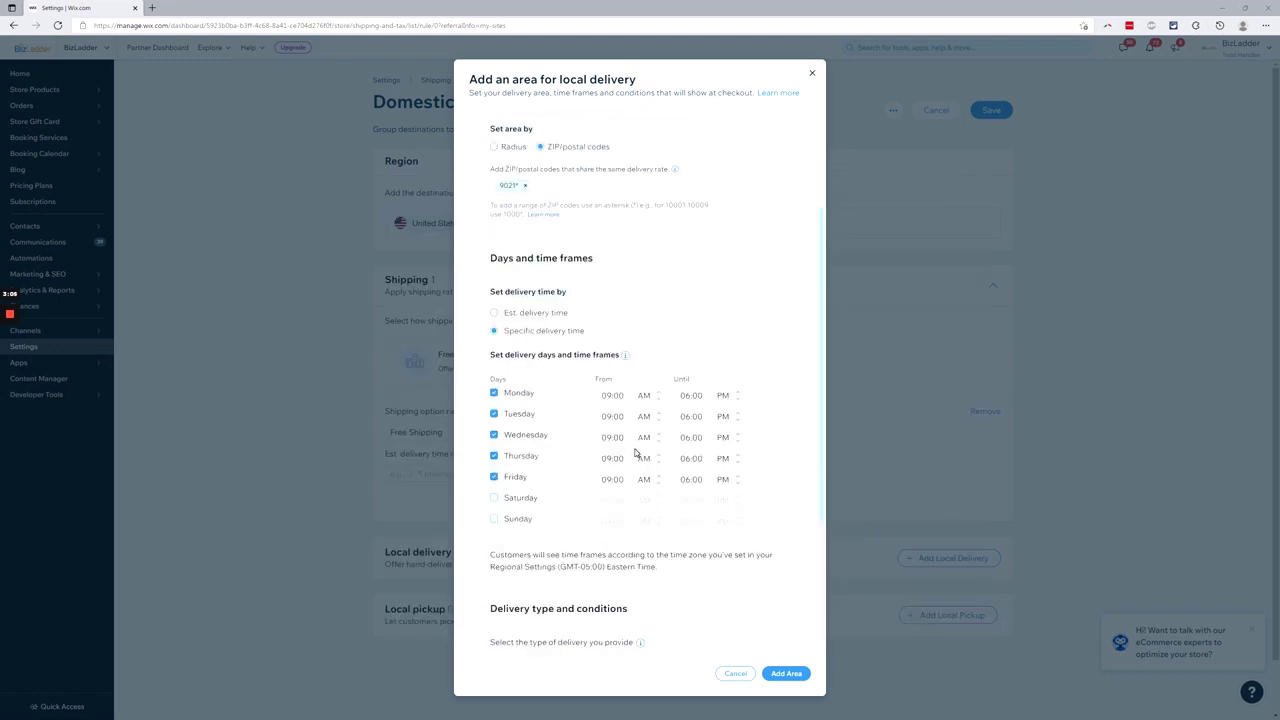
scroll(582, 484, down, 2)
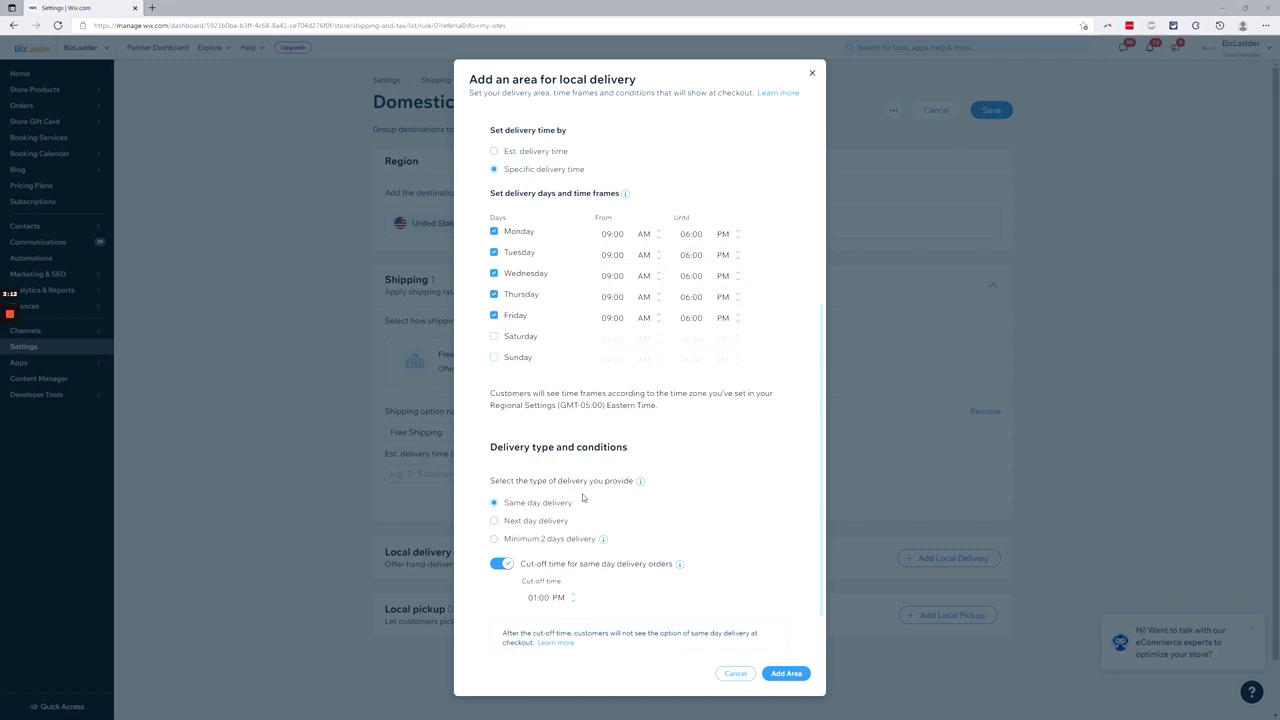
click(521, 546)
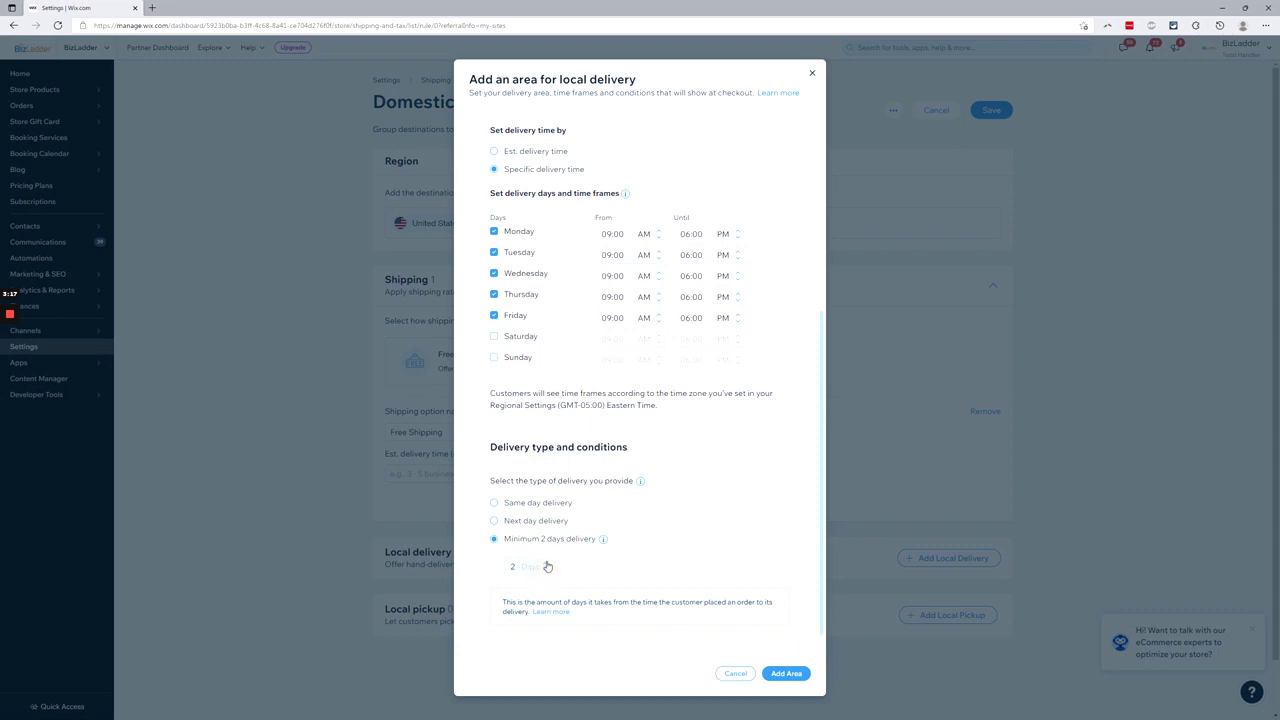
drag(541, 539, 557, 541)
click(604, 542)
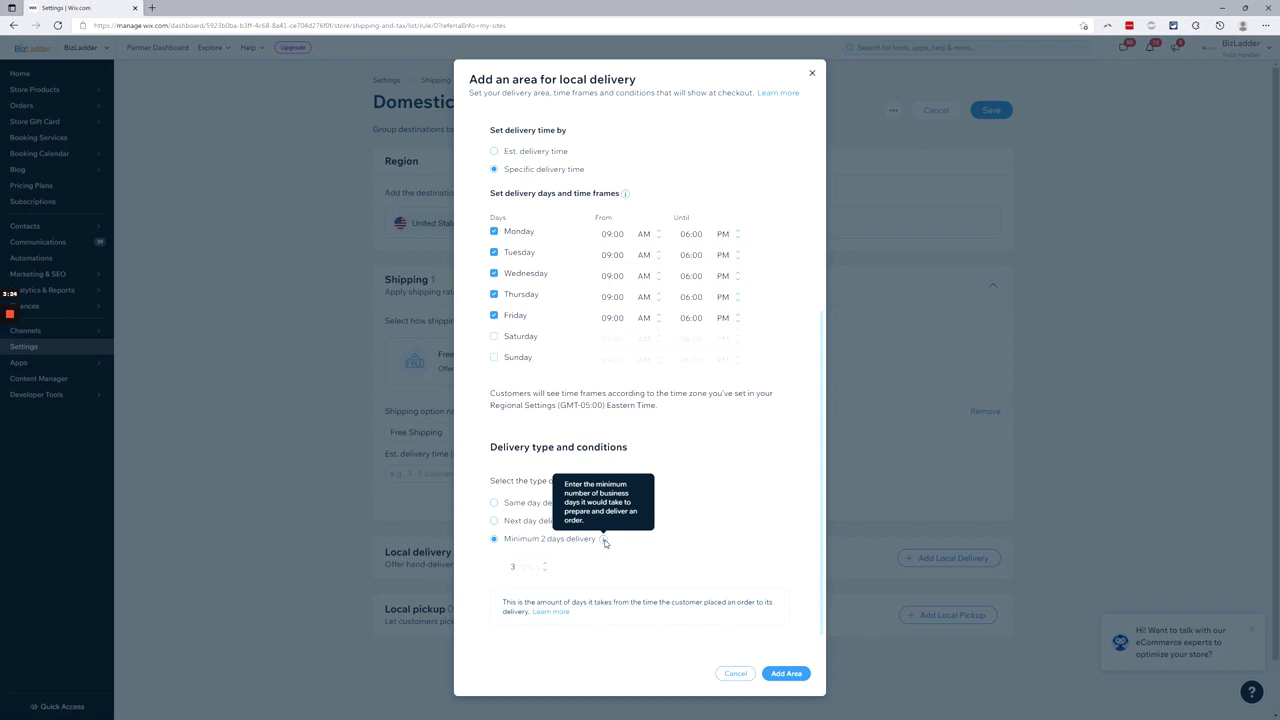
Reselect Same day delivery with the 1:00 PM cut-off
click(494, 503)
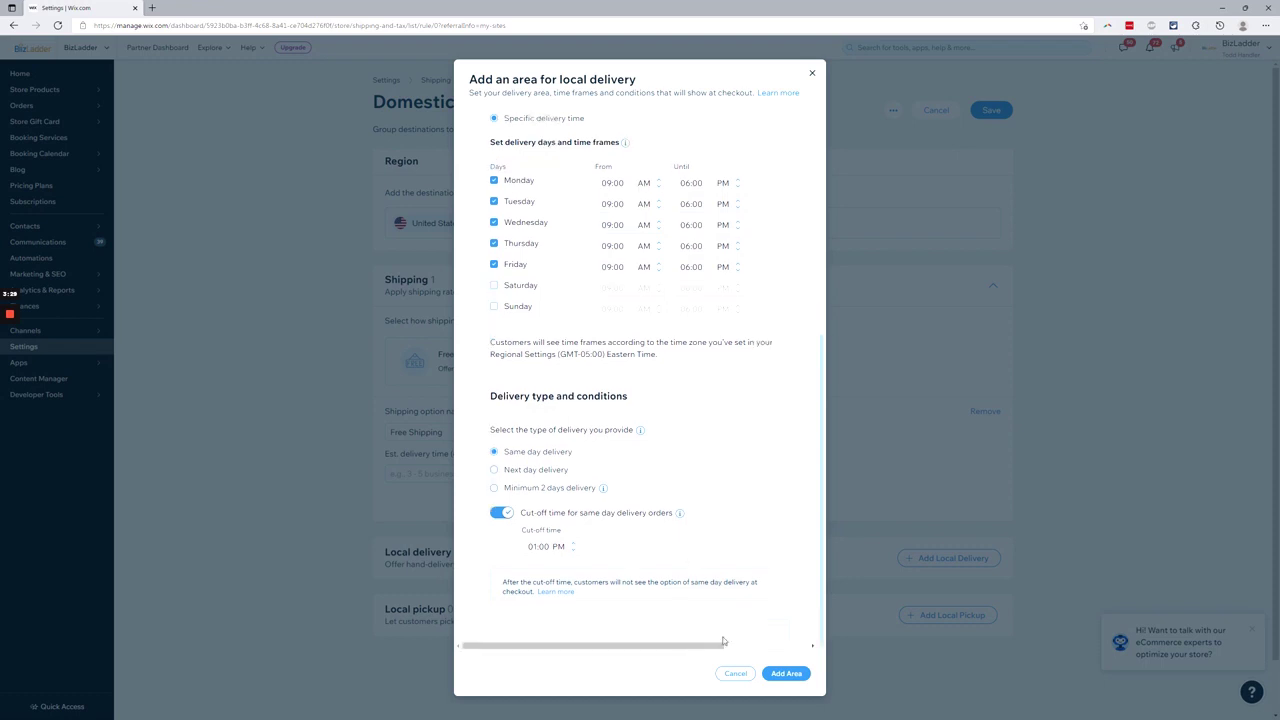
click(767, 650)
drag(771, 646, 651, 651)
scroll(662, 446, up, 3)
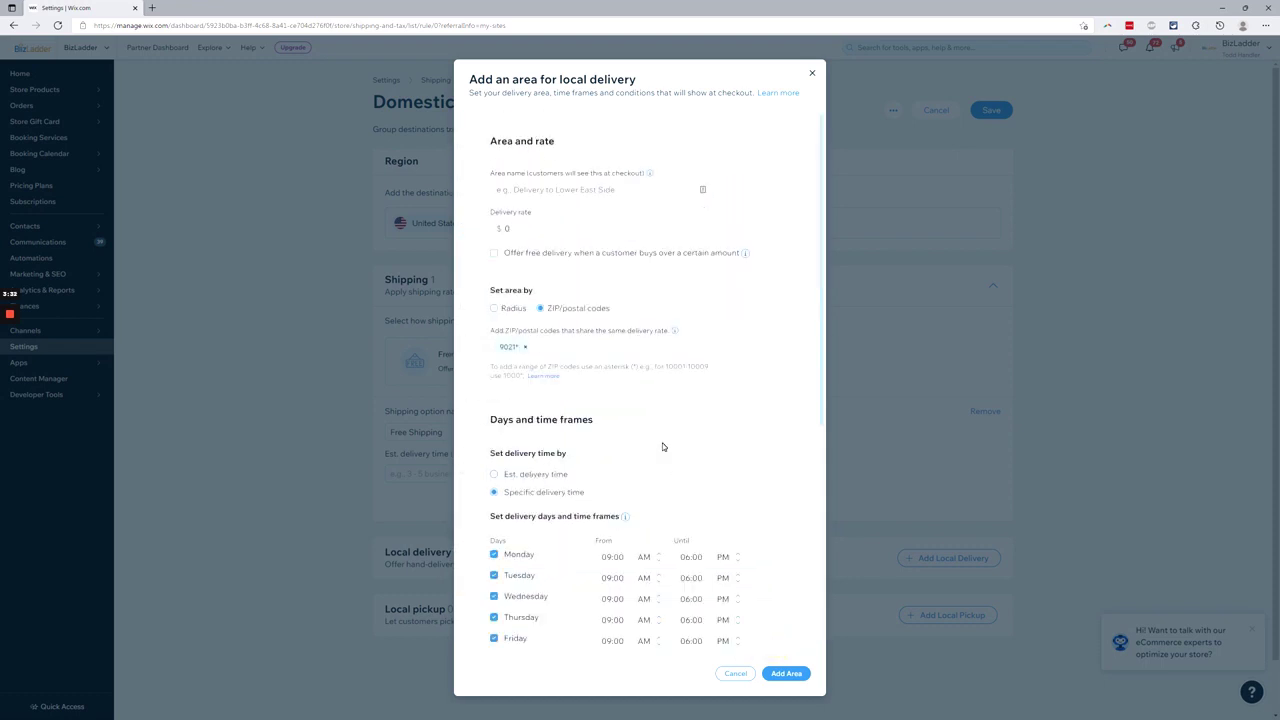
Name the area 'test', set a $5 delivery rate, and add it
click(786, 674)
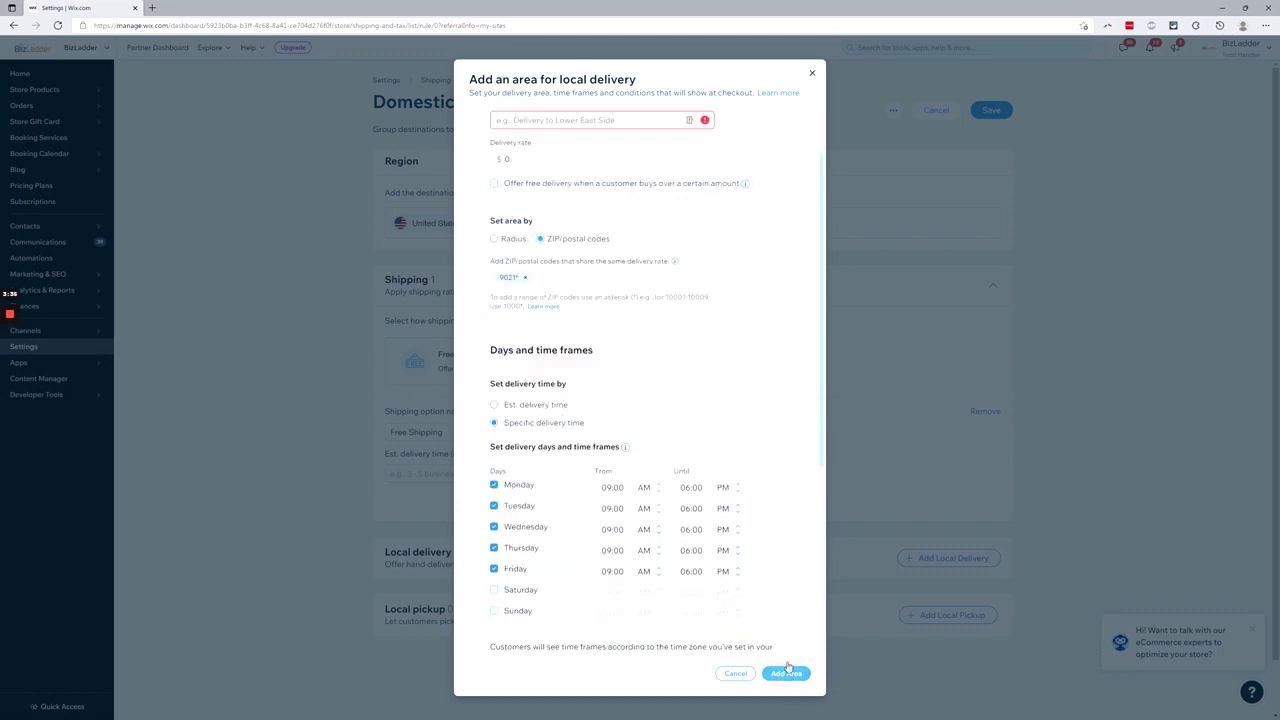
click(596, 120)
text(test)
key(Tab)
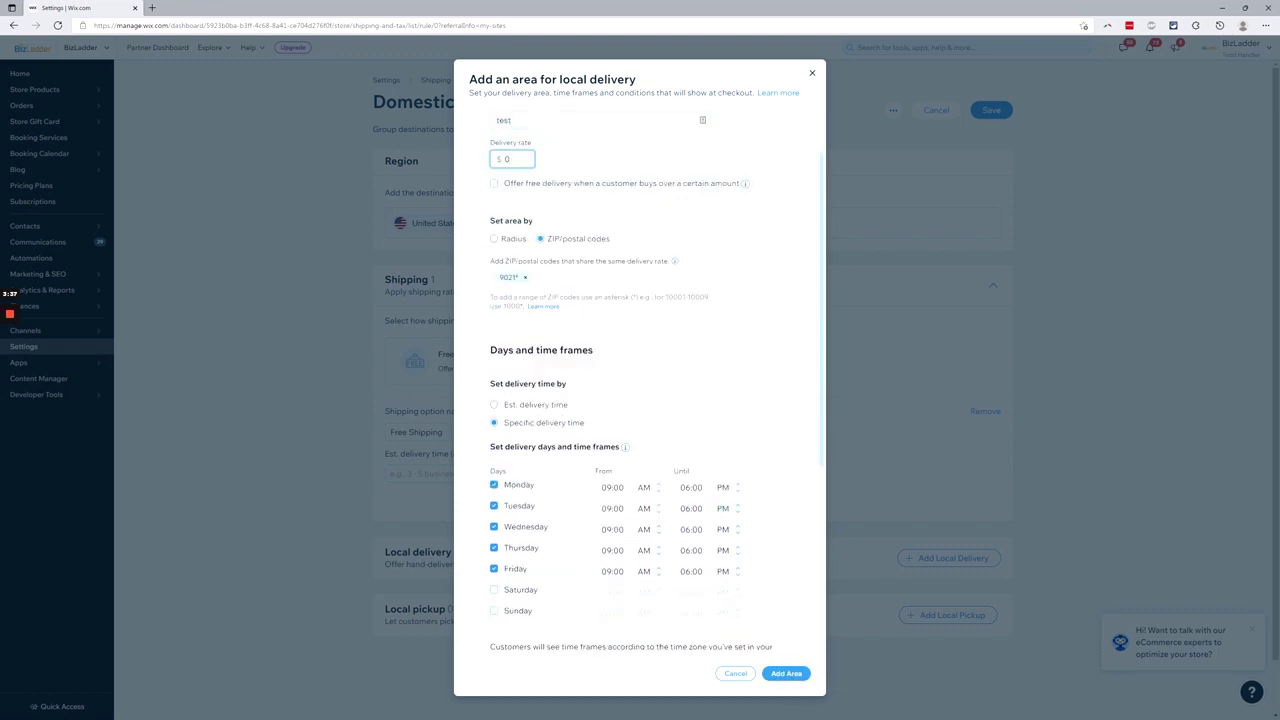
click(787, 673)
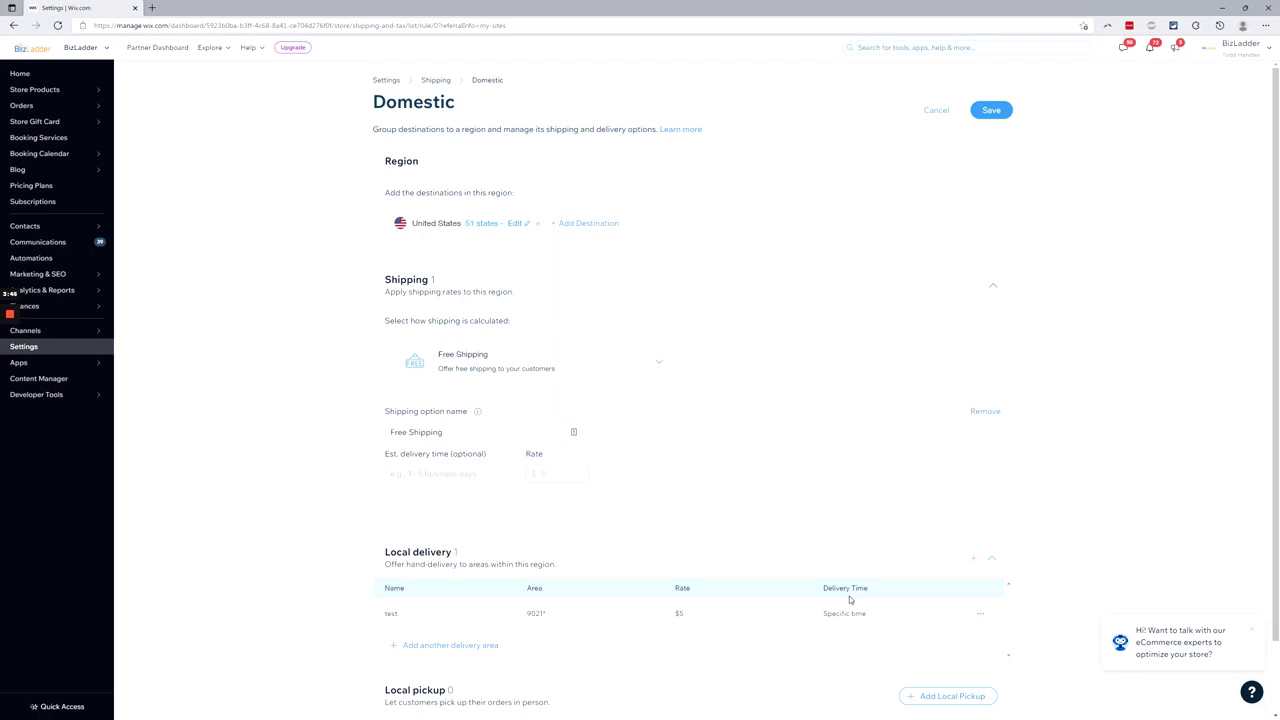
click(980, 613)
click(430, 645)
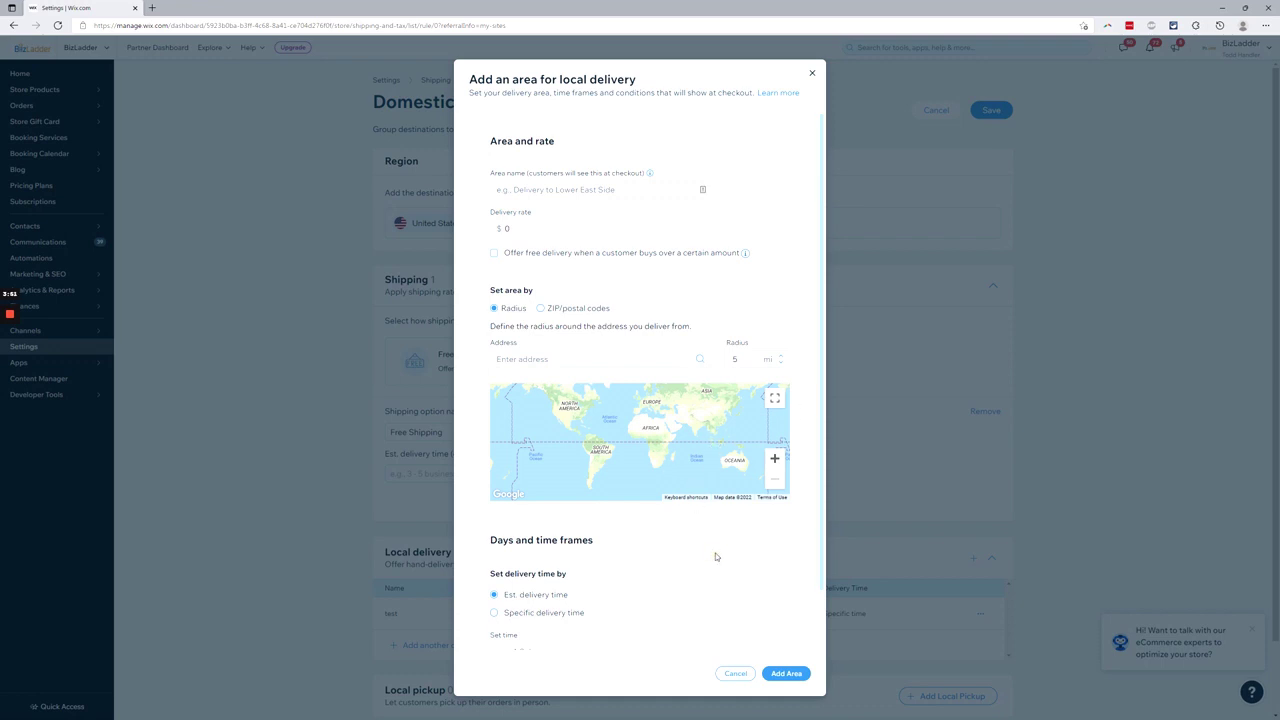
scroll(715, 556, down, 2)
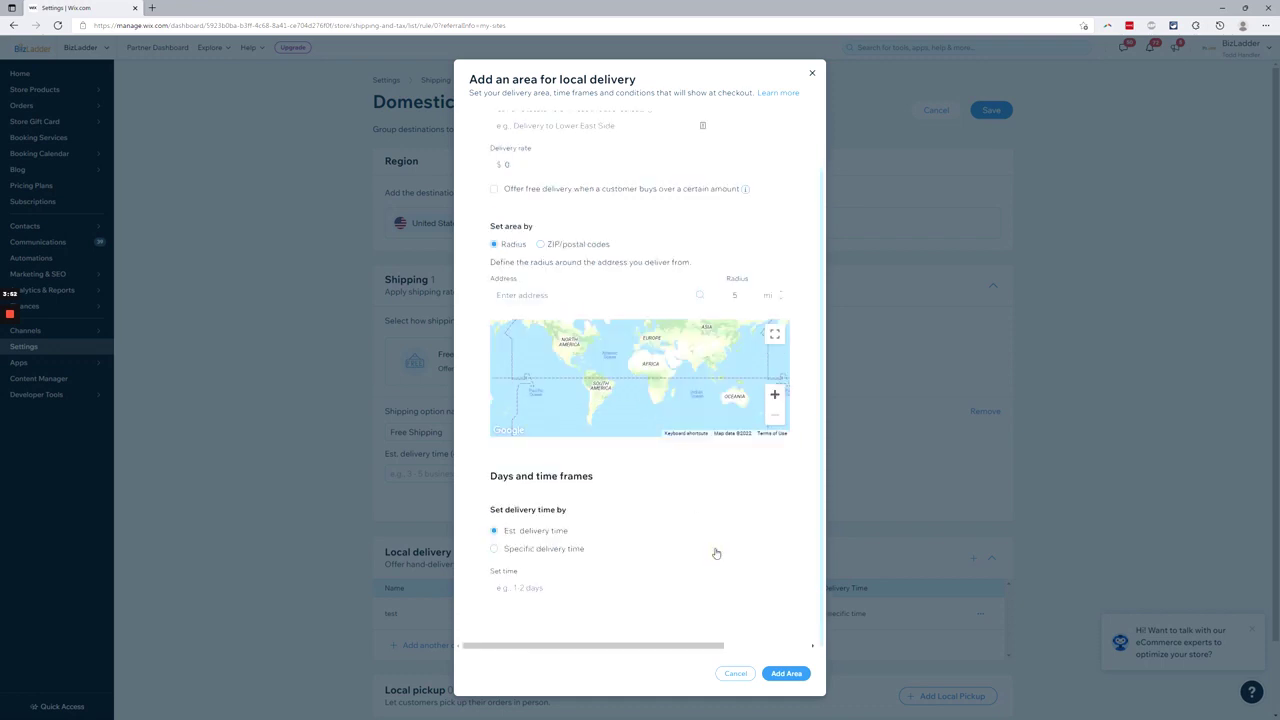
click(745, 679)
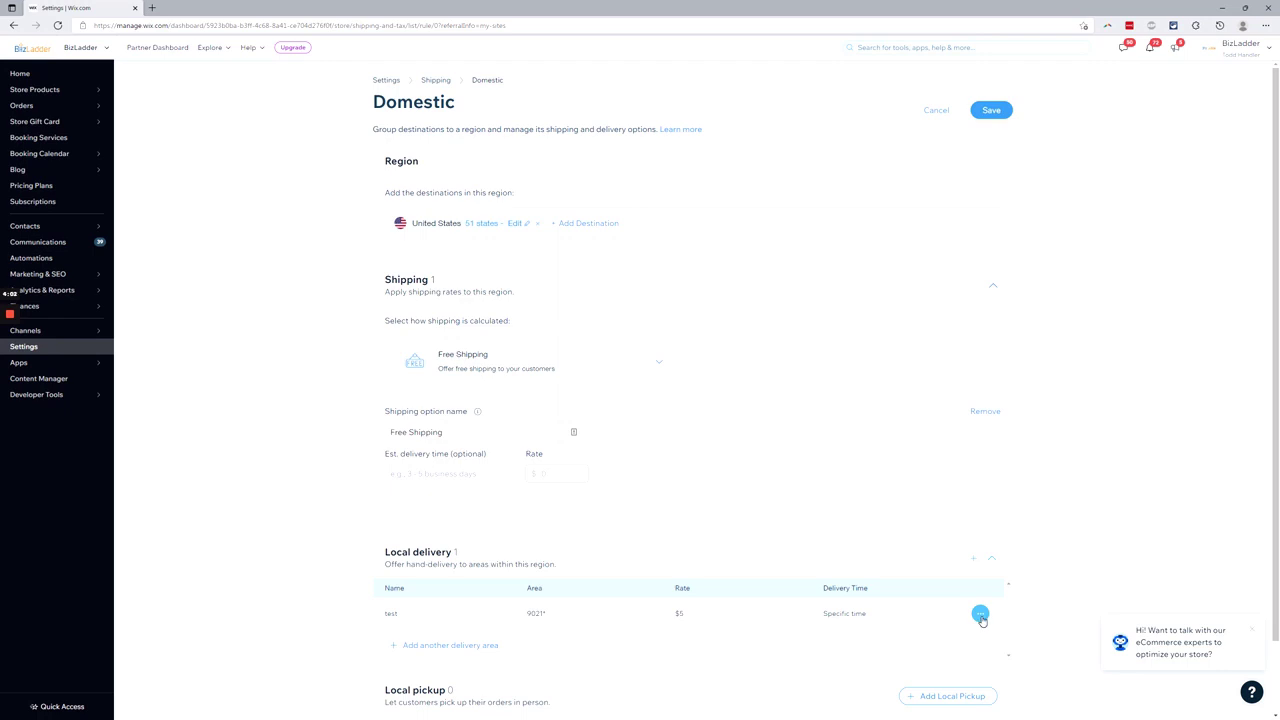
Delete the 'test' delivery area and add a blank local pickup option
click(981, 615)
click(952, 622)
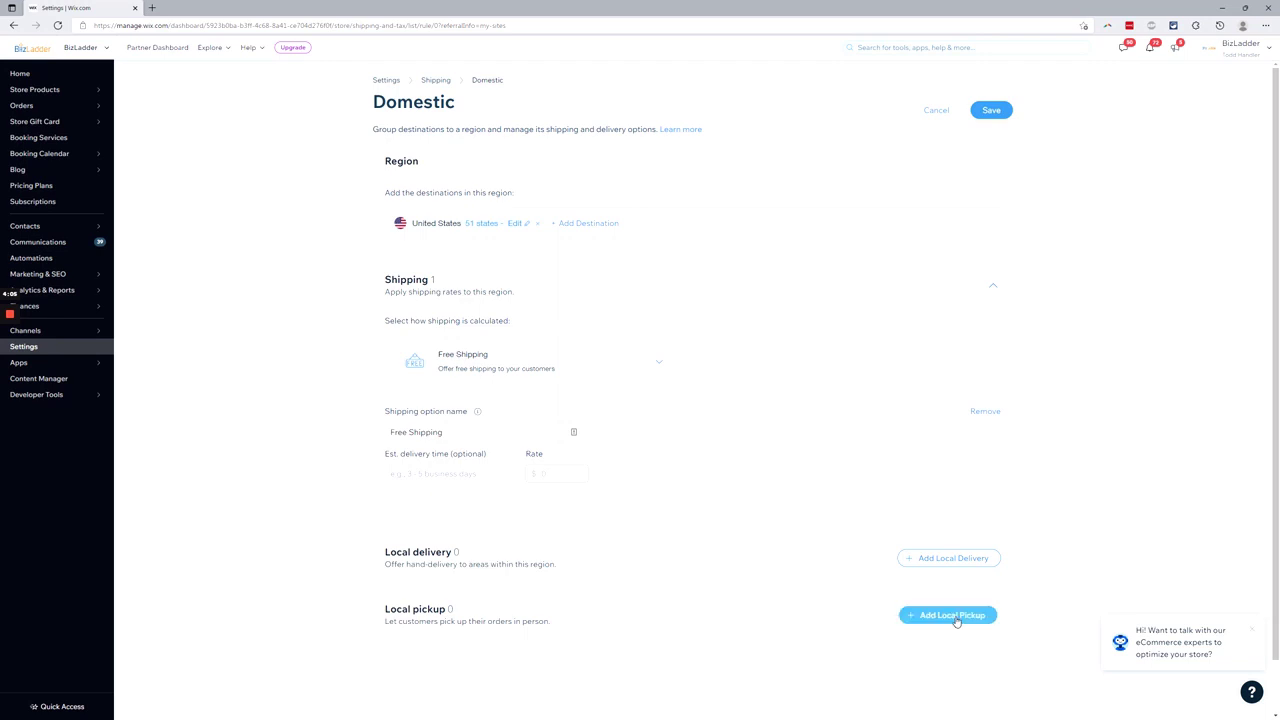
click(955, 619)
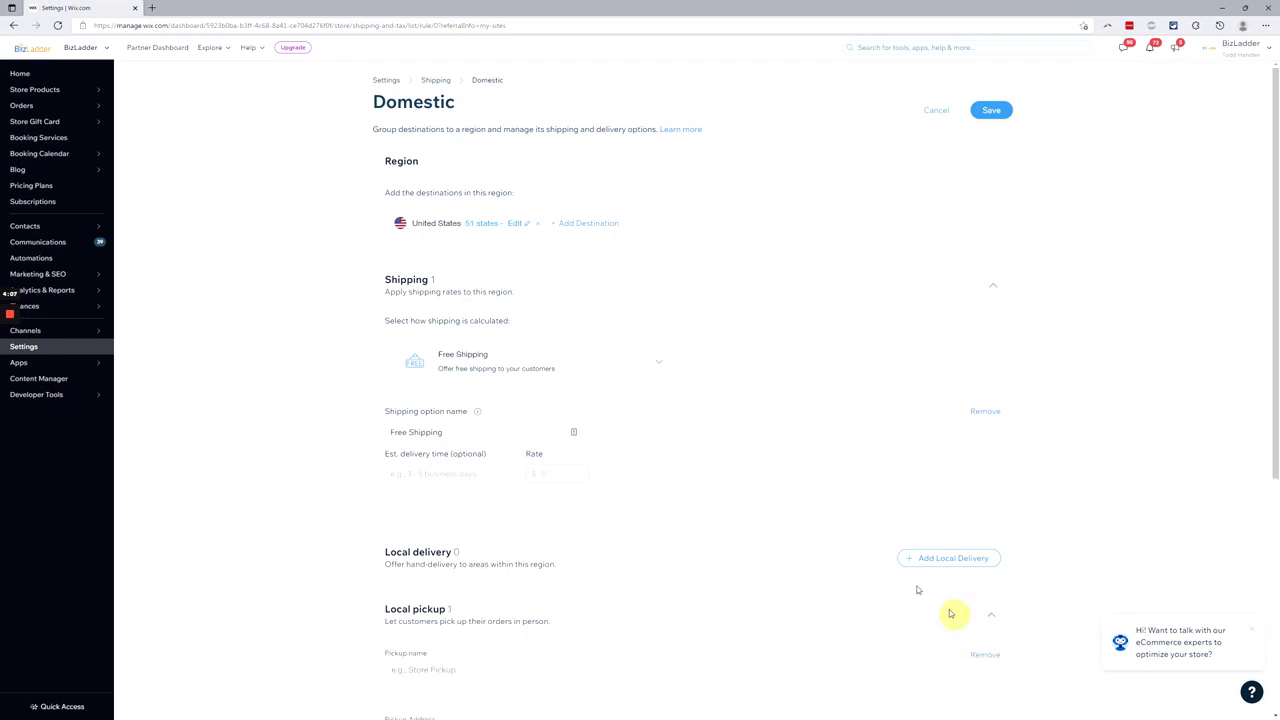
scroll(727, 492, down, 4)
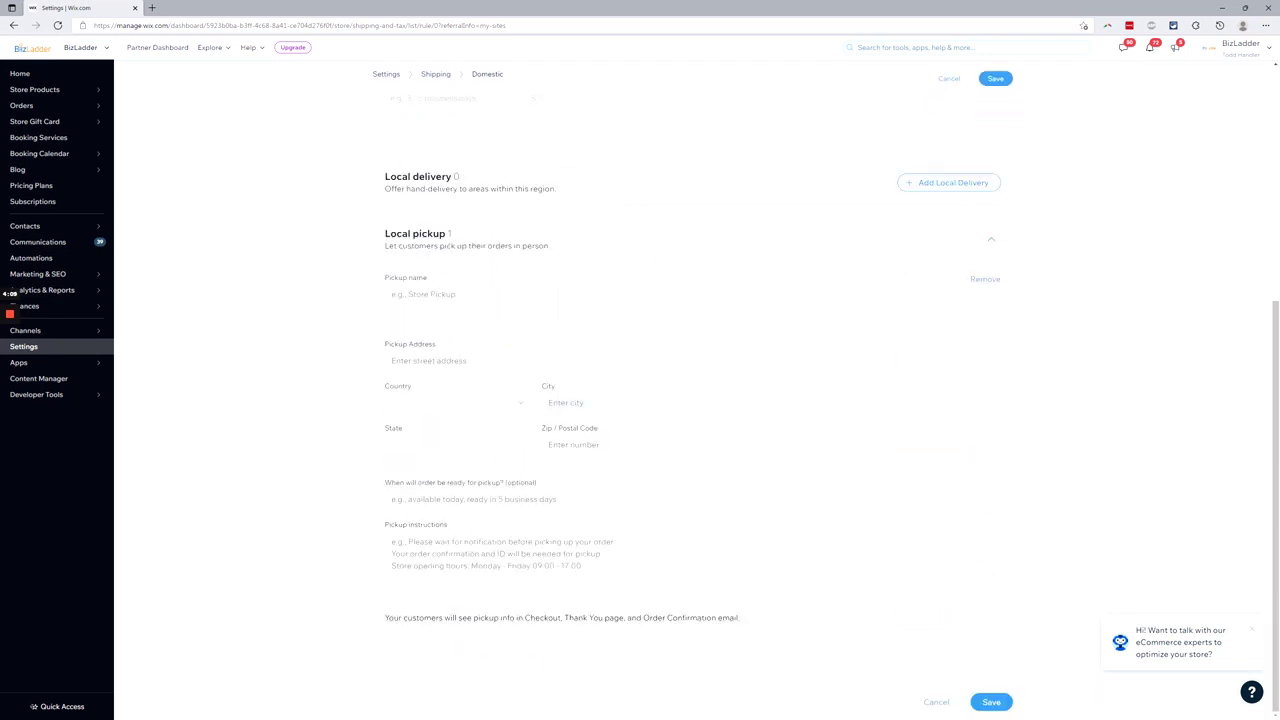
scroll(816, 276, up, 1)
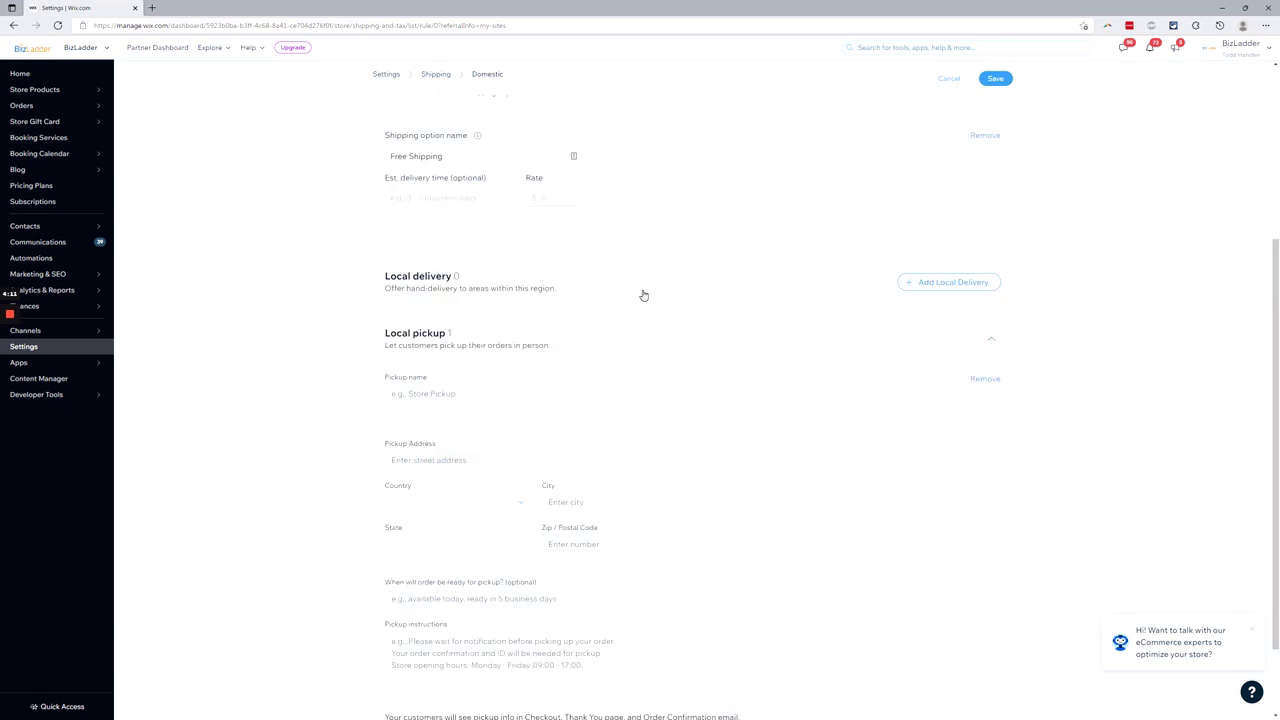